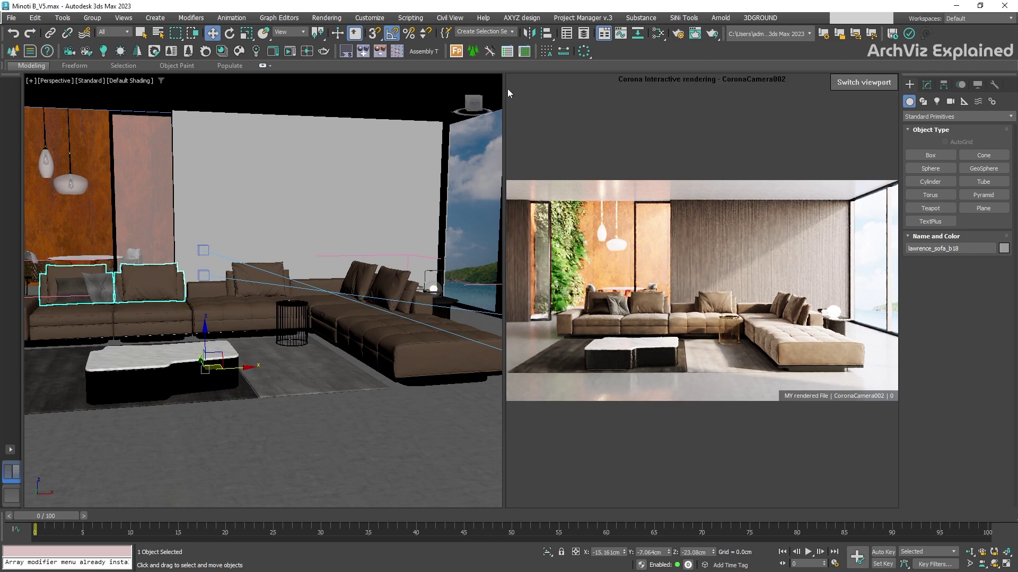
Step: Enable Mtl. override on the Render Setup Scene tab
left_click(679, 34)
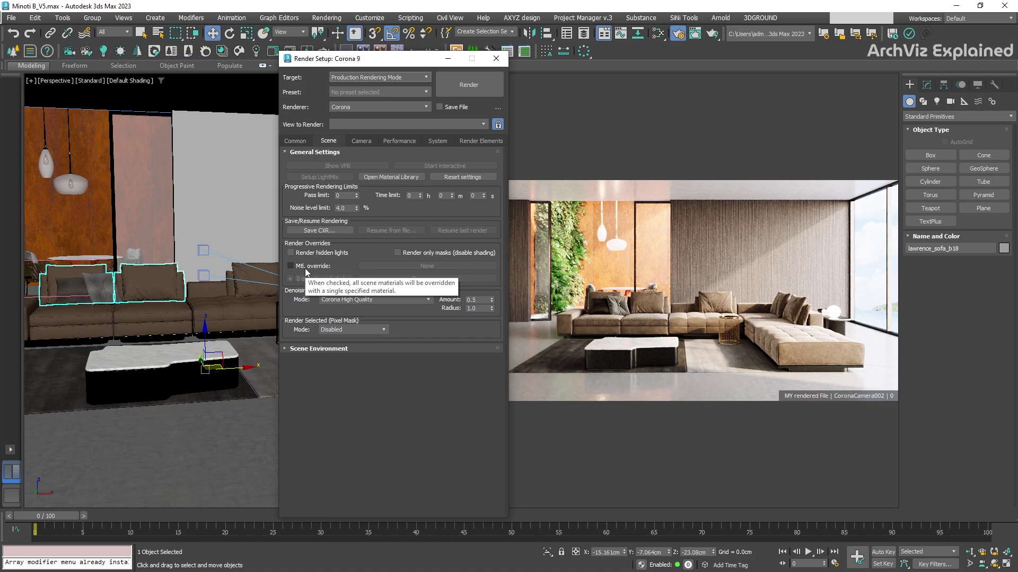
left_click(293, 266)
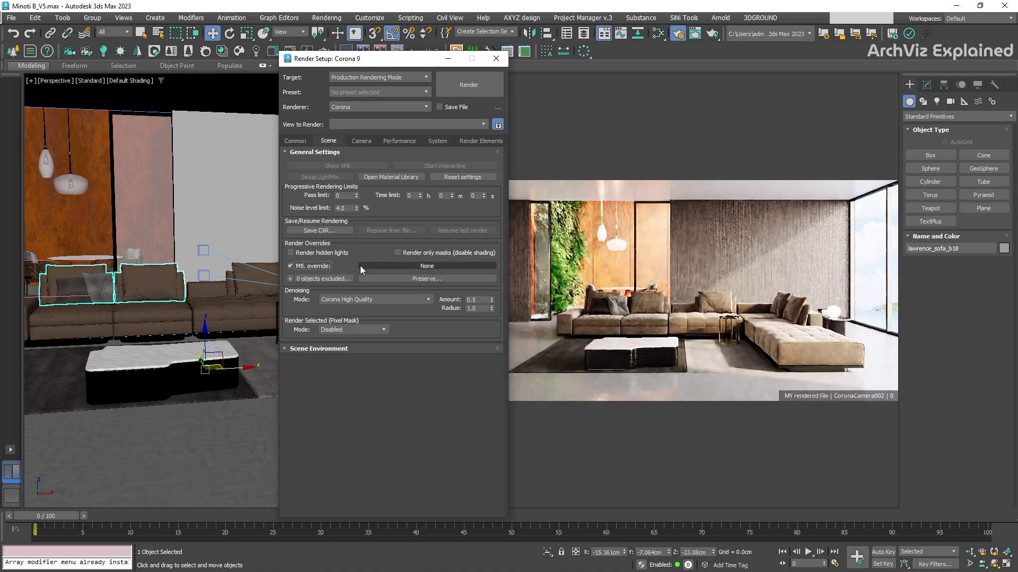
Step: Assign CoronaPhysicalMtl from Materials > Corona as the override material
left_click(394, 266)
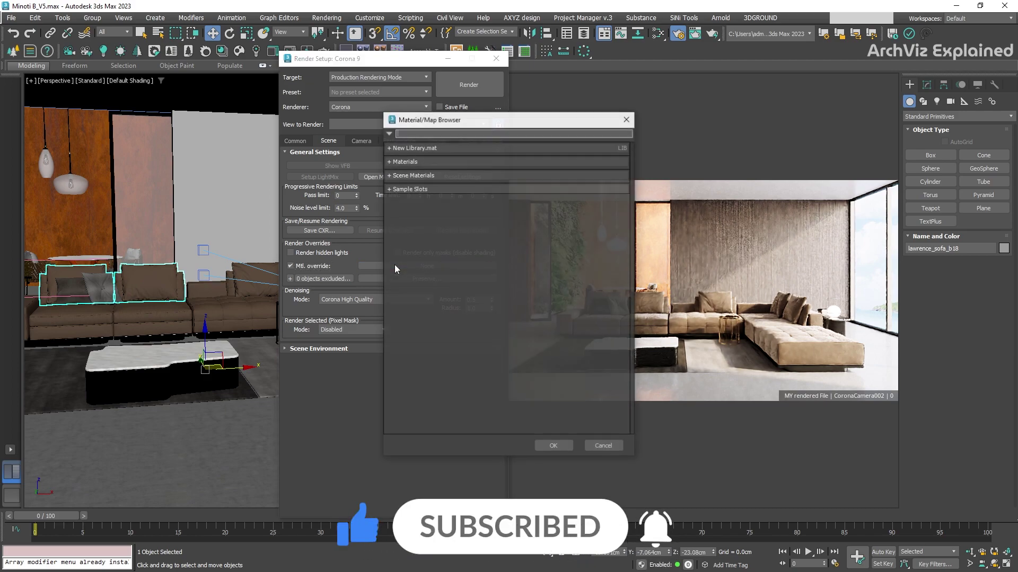
left_click(411, 163)
left_click(412, 201)
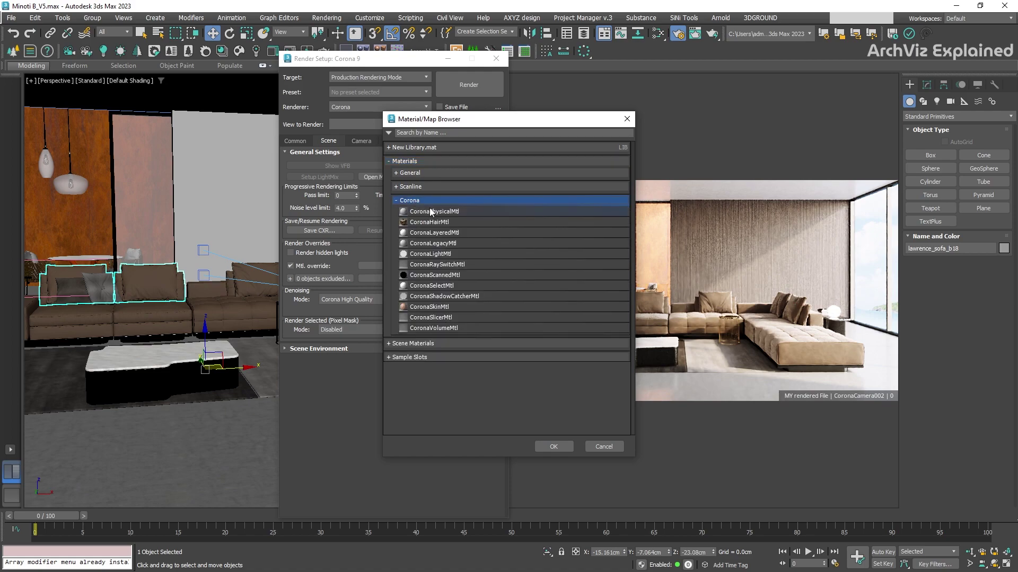
left_click(446, 211)
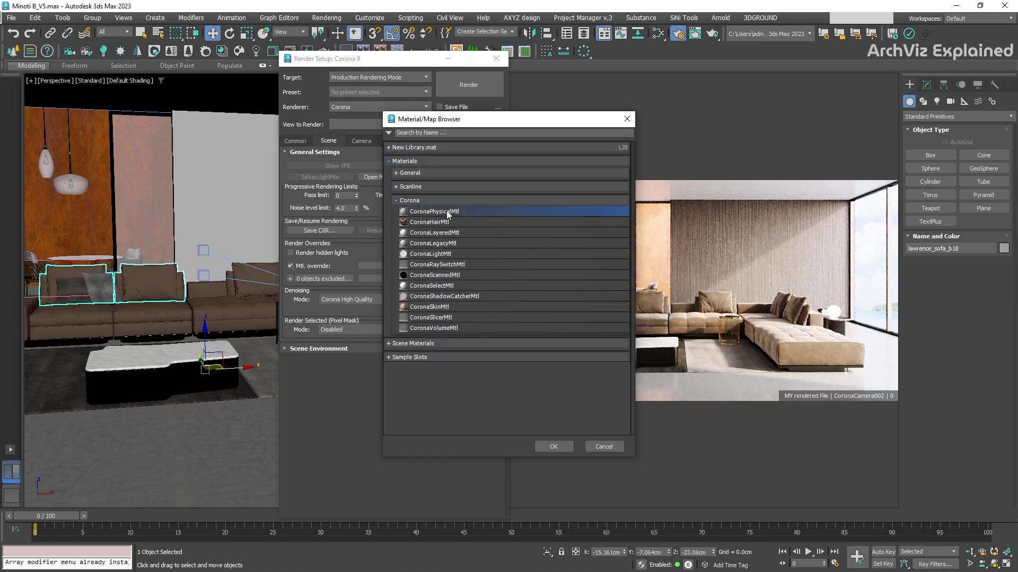
left_click(554, 446)
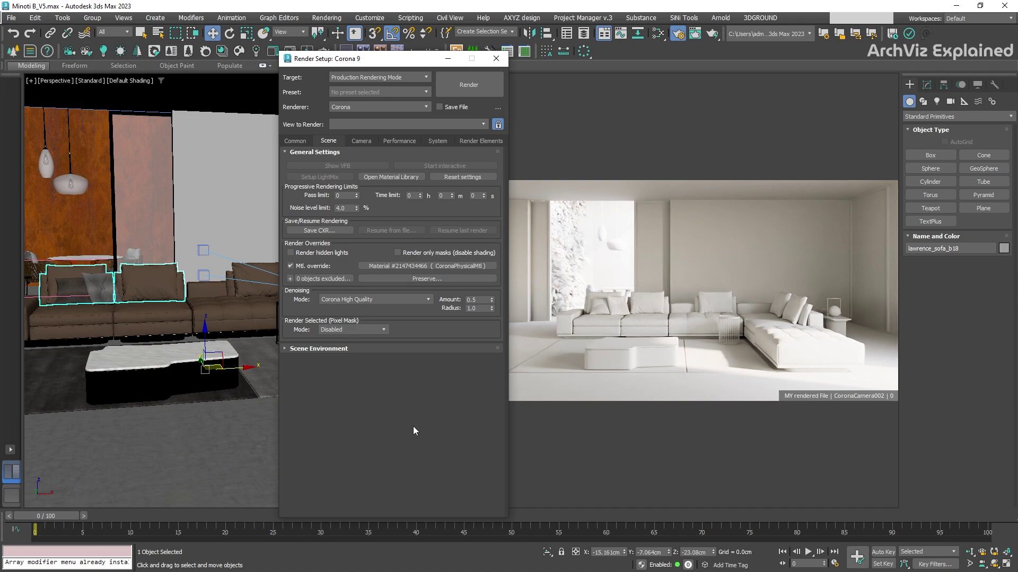
Step: Preserve glass, displacement, bump, opacity and light materials in the override settings
left_click(434, 281)
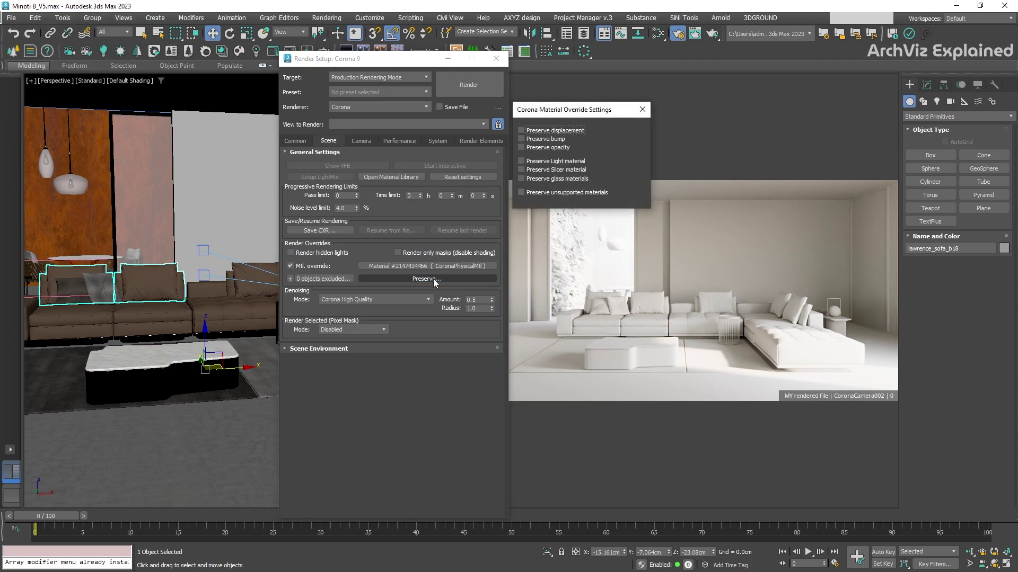
left_click(536, 179)
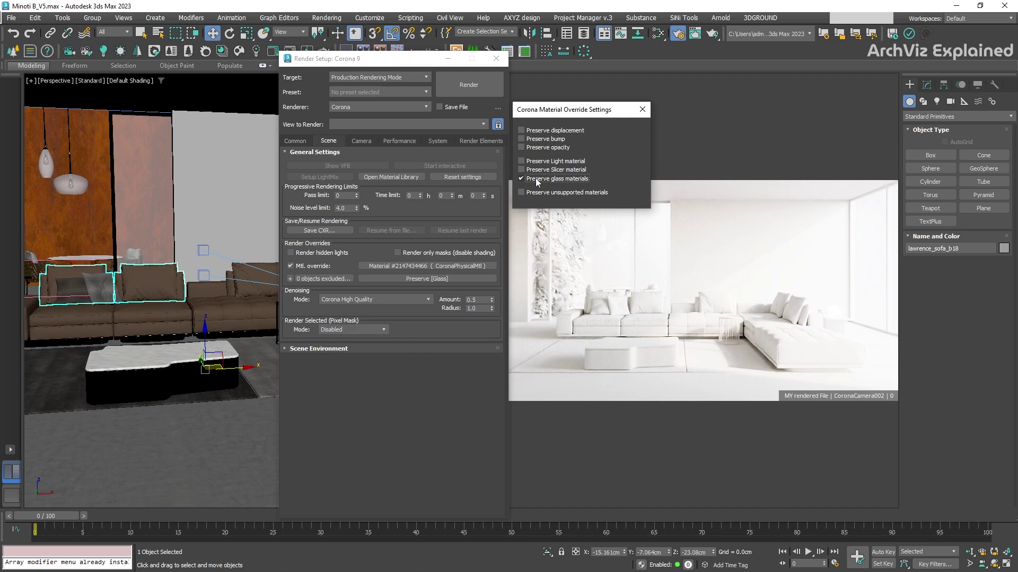
left_click(551, 131)
left_click(551, 139)
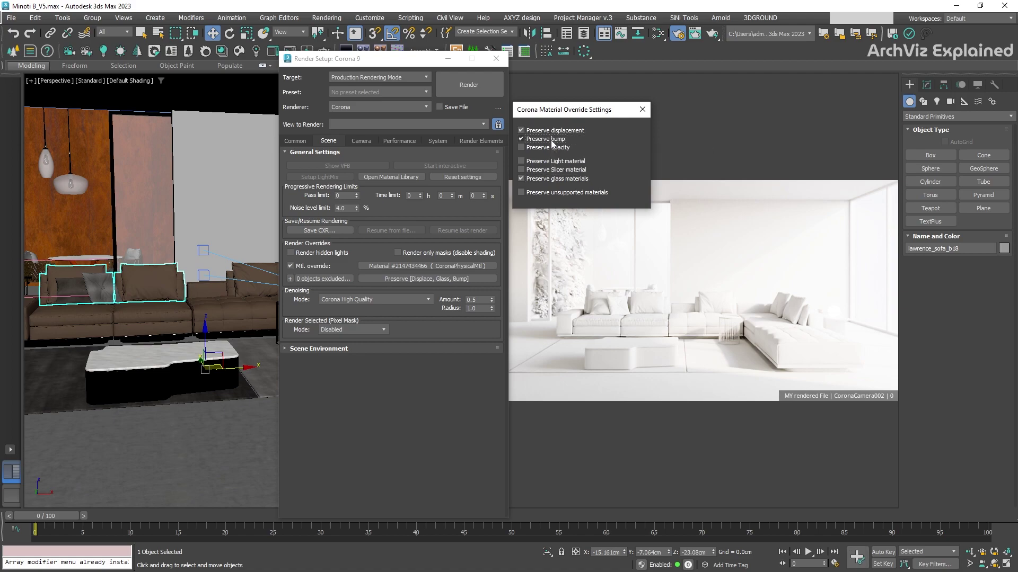
left_click(552, 147)
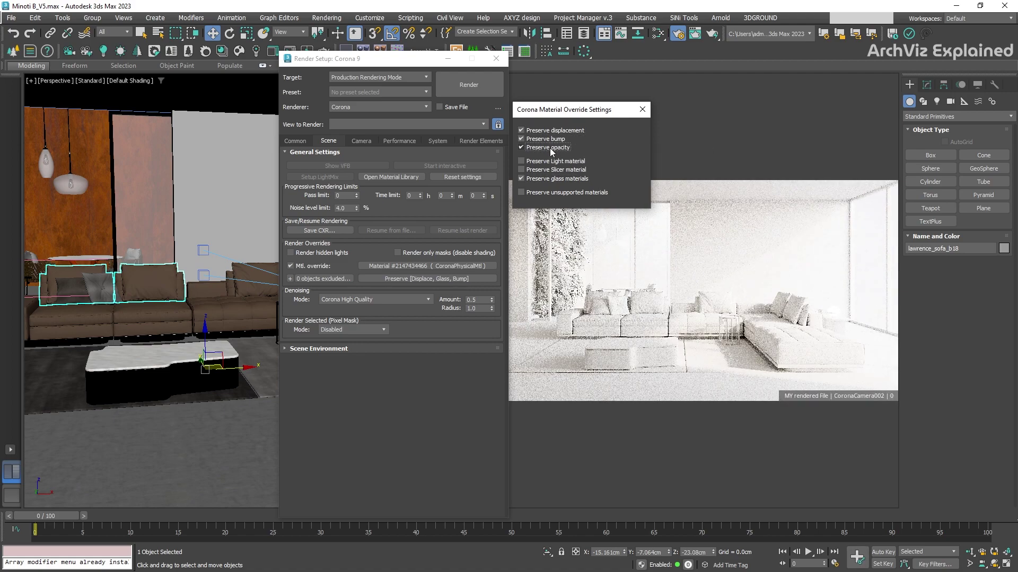
left_click(555, 162)
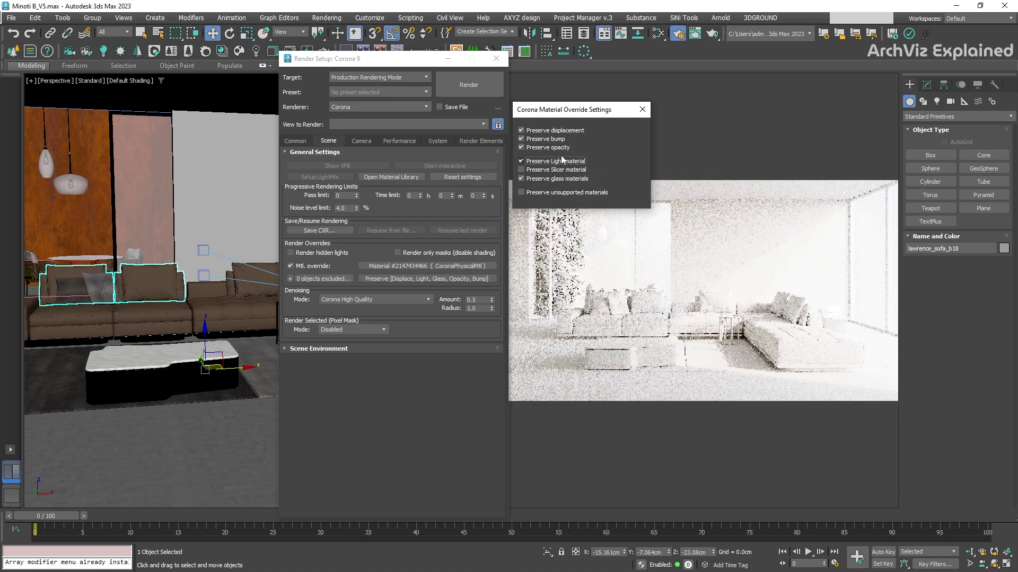
left_click(641, 110)
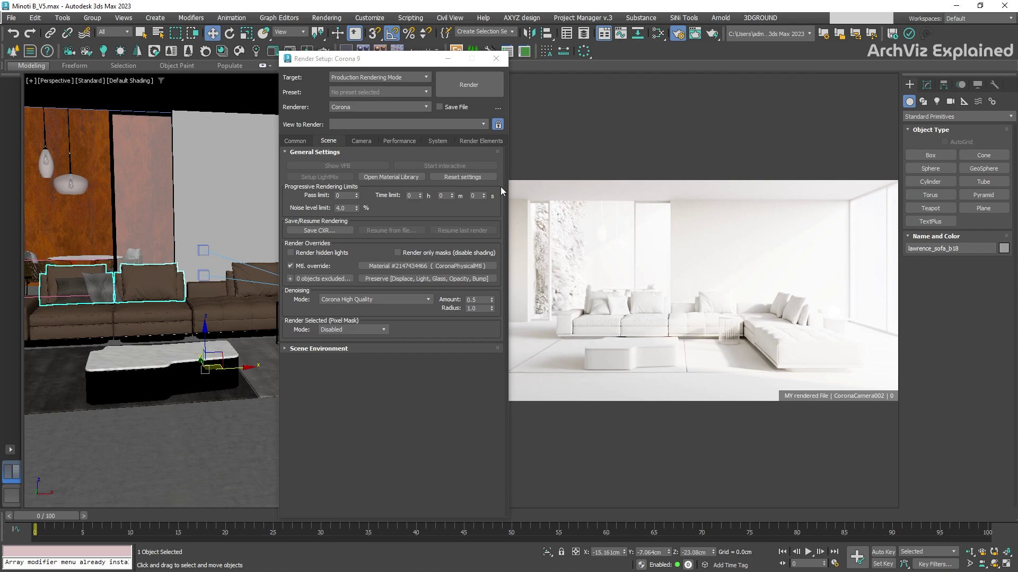
Step: Select the coffee table and open the override's Exclude/Include object list
left_click(182, 362)
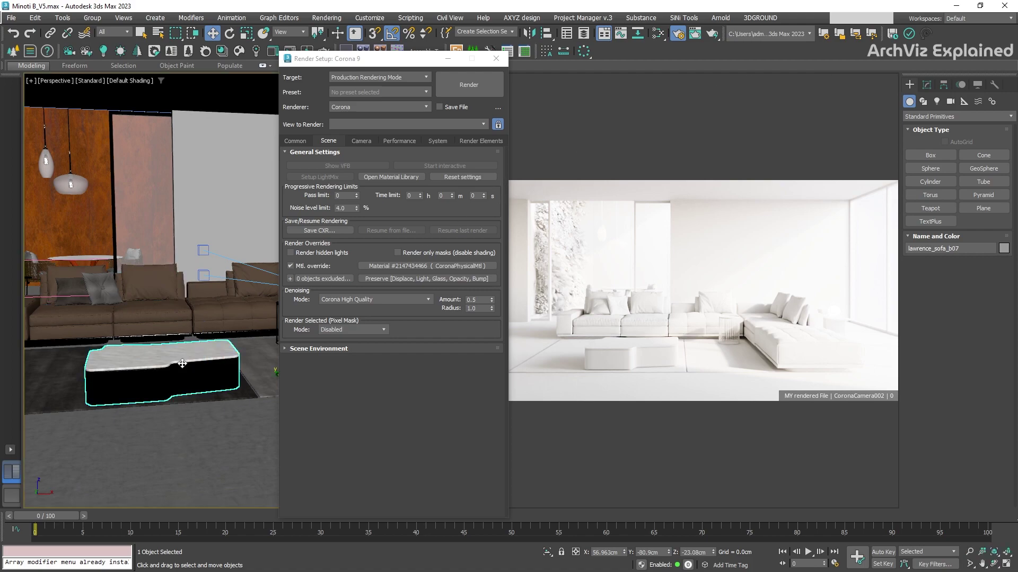
left_click(289, 279)
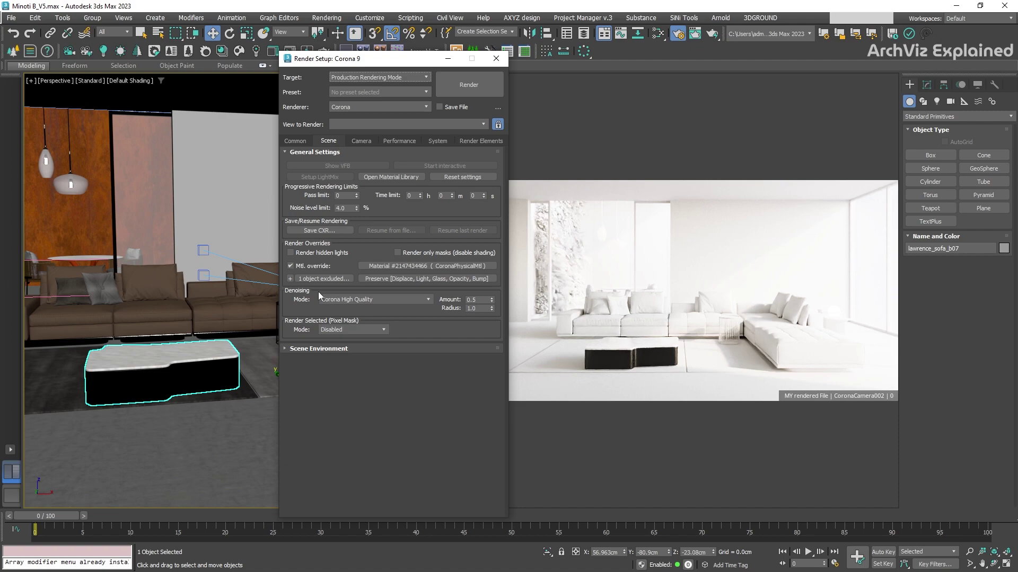
left_click(324, 280)
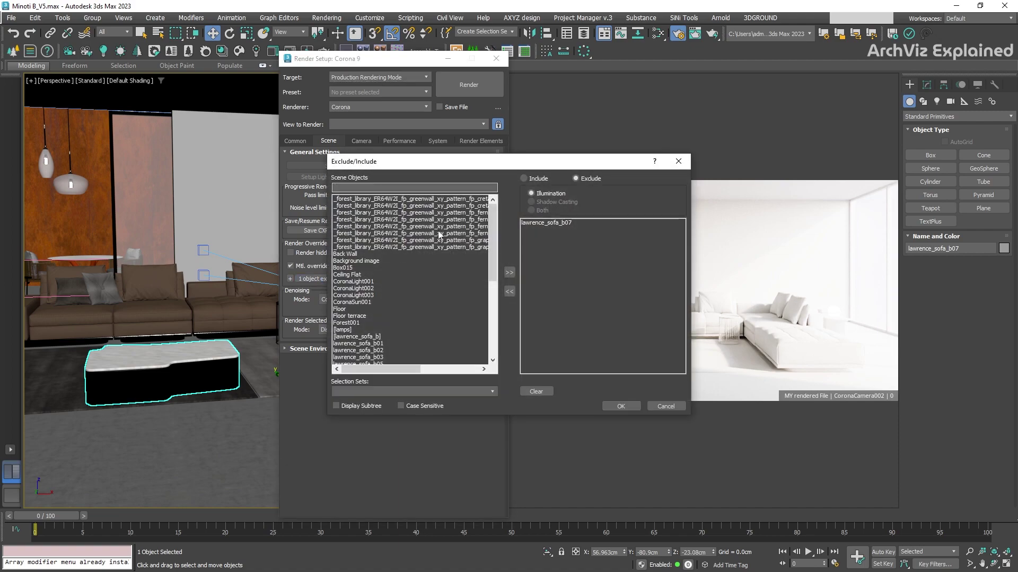
left_click_drag(543, 166, 364, 172)
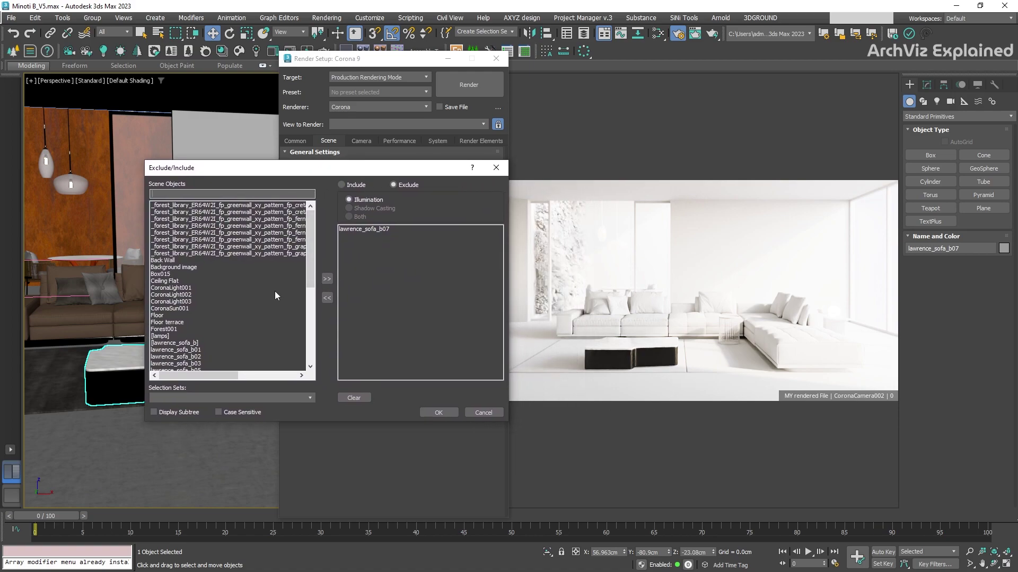
scroll(198, 250, "down", 4)
Step: Exclude Floor and lawrence_sofa b02, b03, b05, b06 and b09 from the override
left_click(161, 240)
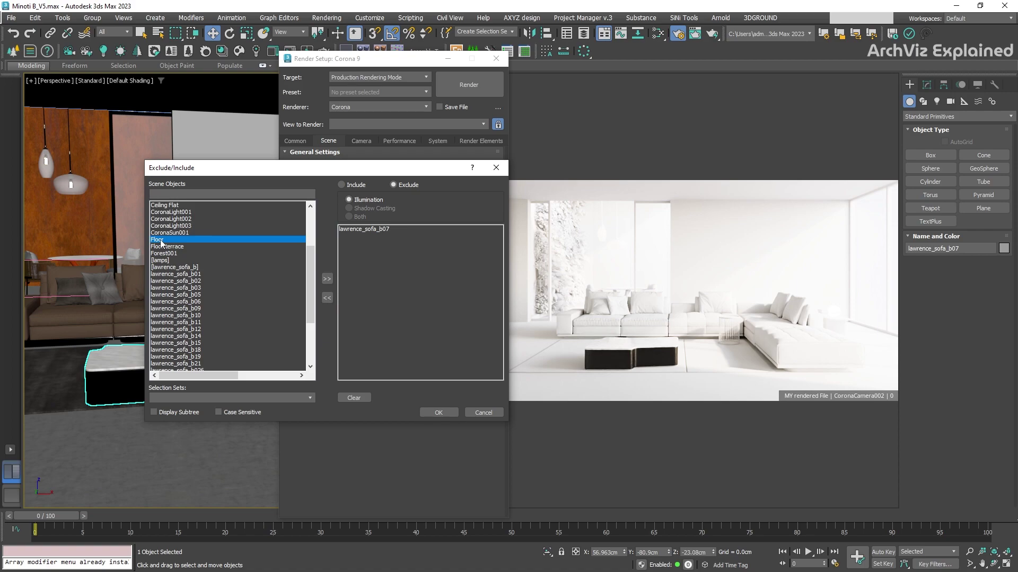
left_click(194, 281, "ctrl")
left_click(195, 288, "ctrl")
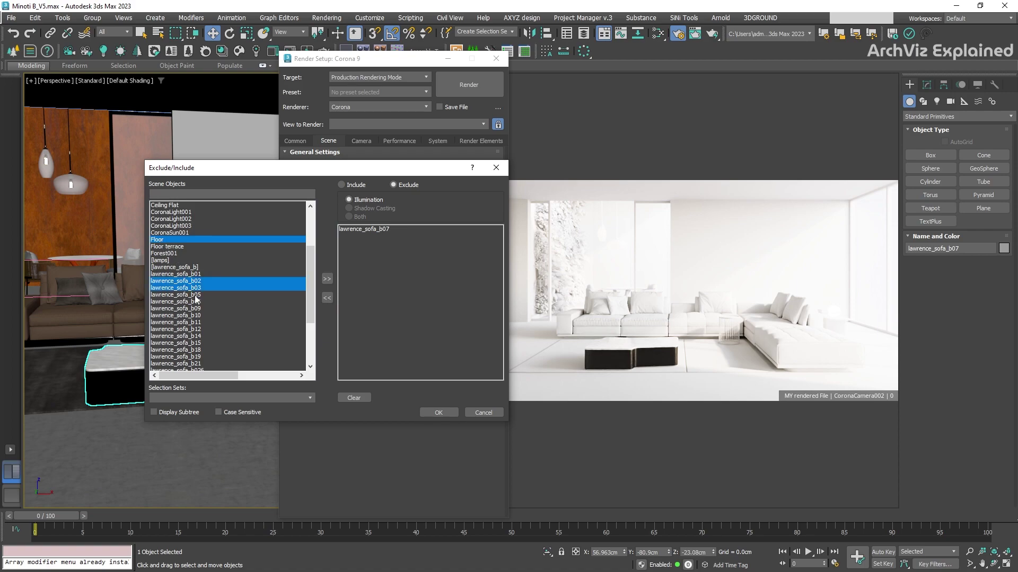
left_click(195, 294, "ctrl")
left_click(196, 302, "ctrl")
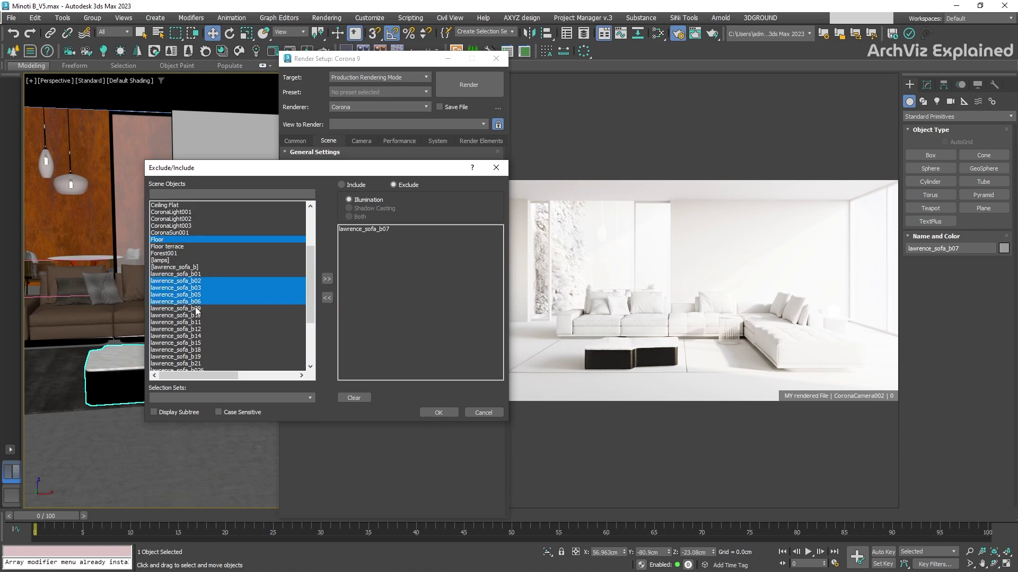
left_click(197, 309, "ctrl")
left_click(328, 283)
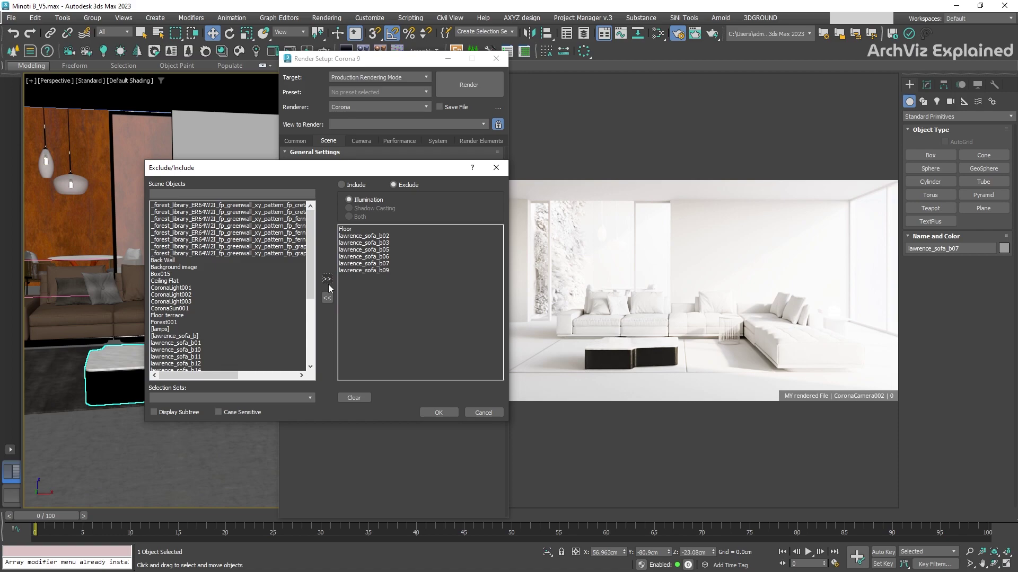
Step: Try a 'wa' name filter, clear it, and check the empty selection sets list
left_click(176, 195)
type("wa")
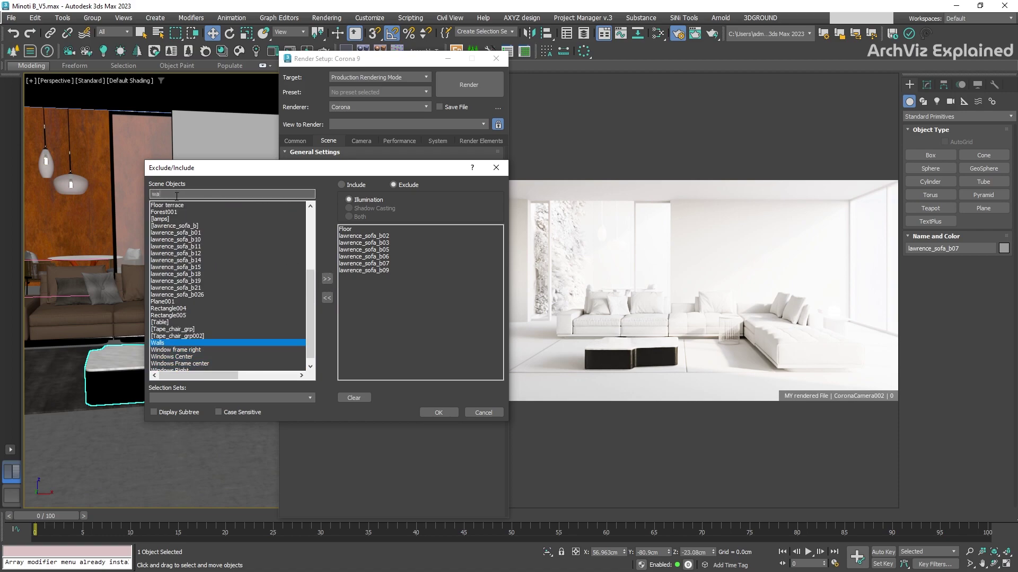
key("BackSpace")
key("BackSpace")
key("BackSpace")
key("BackSpace")
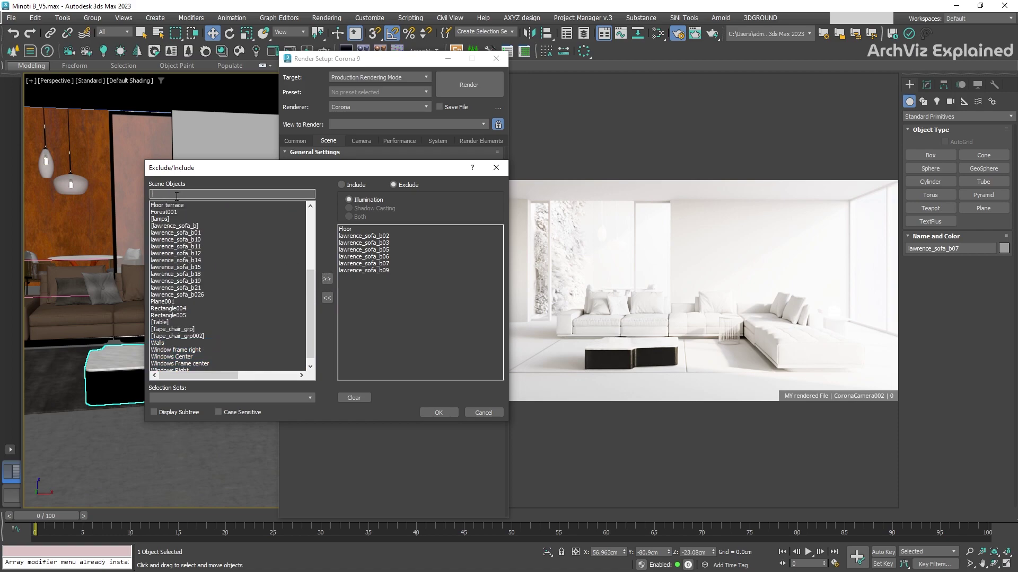
left_click(311, 398)
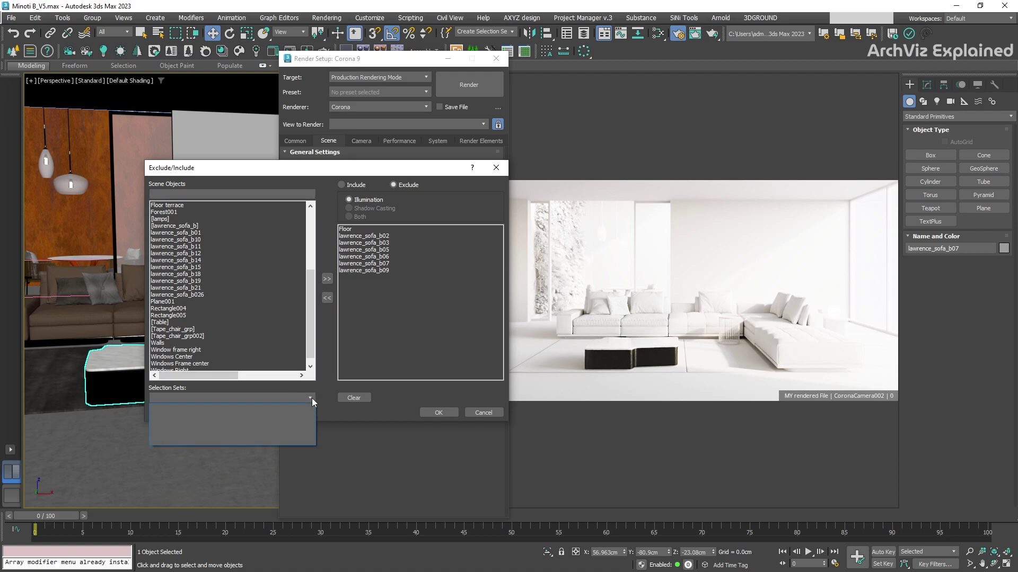
left_click(323, 377)
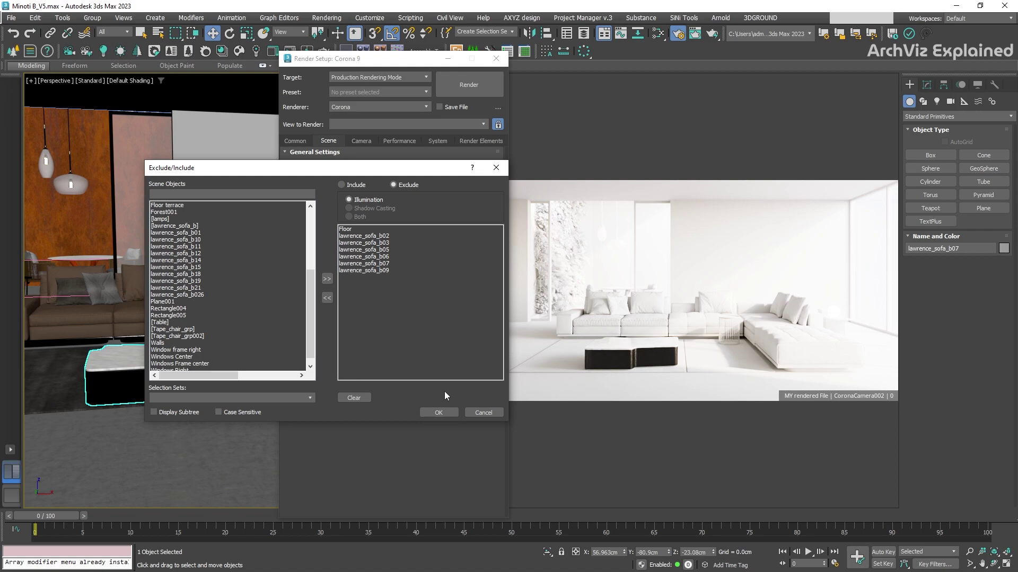
Step: Finalize the list as Exclude with ten objects: Floor plus nine lawrence_sofa pieces
left_click(439, 412)
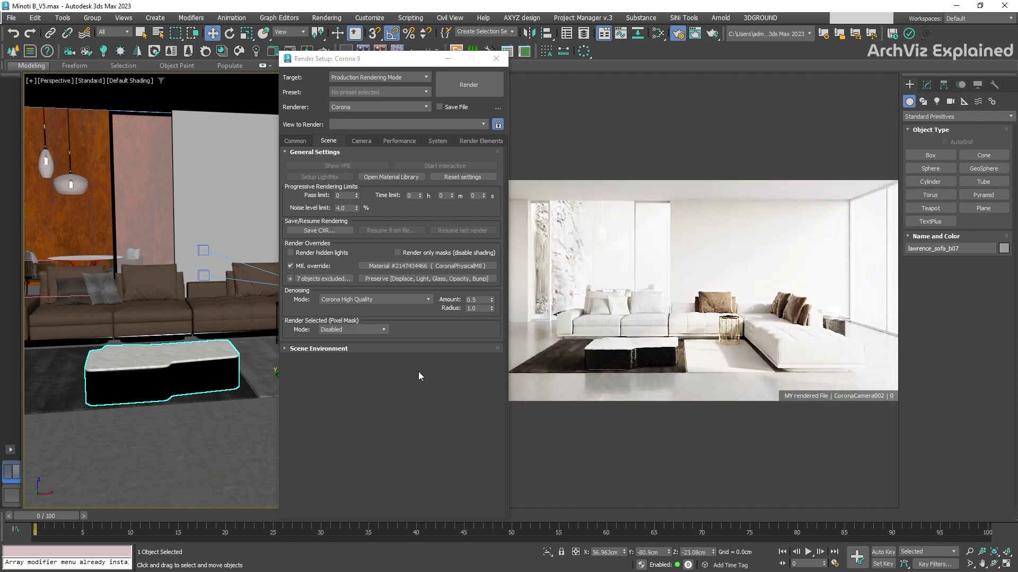
left_click(324, 279)
left_click_drag(580, 166, 385, 179)
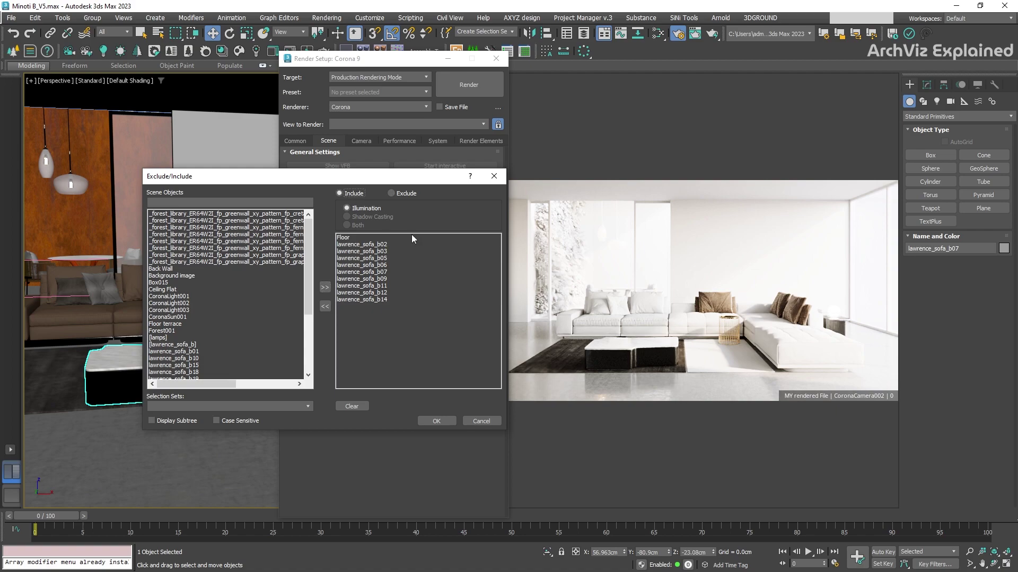
left_click(433, 419)
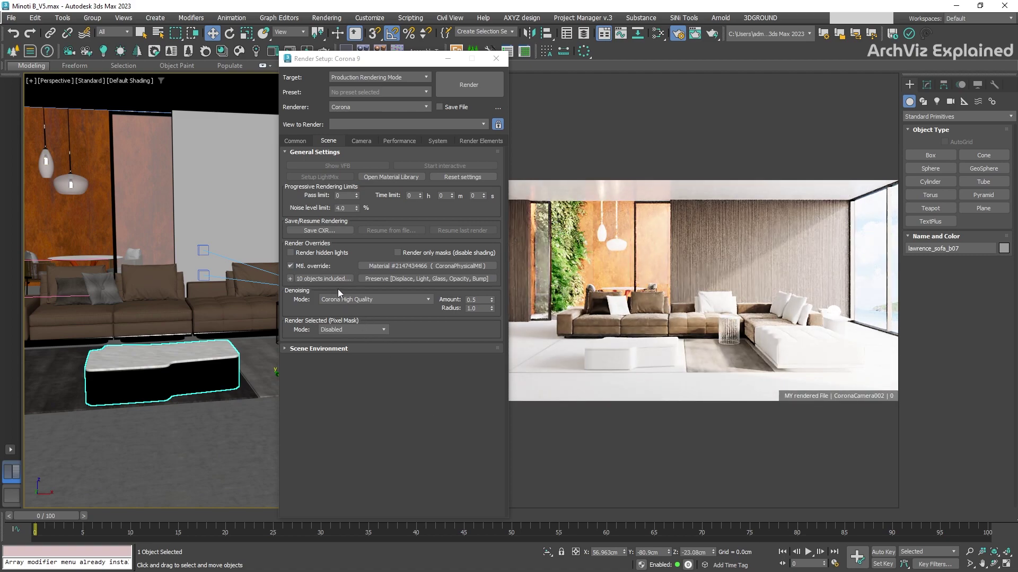
left_click(324, 279)
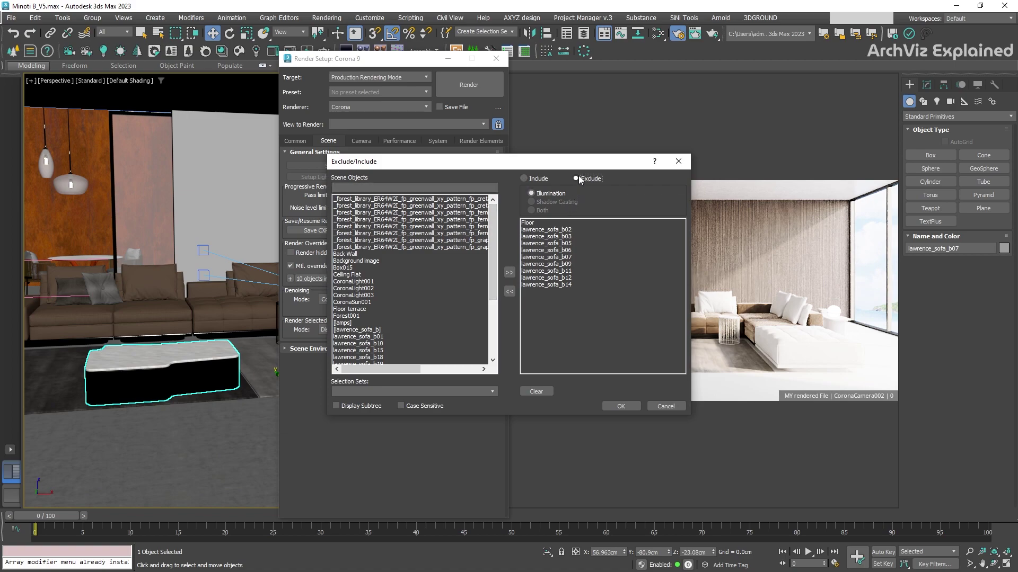
left_click(621, 405)
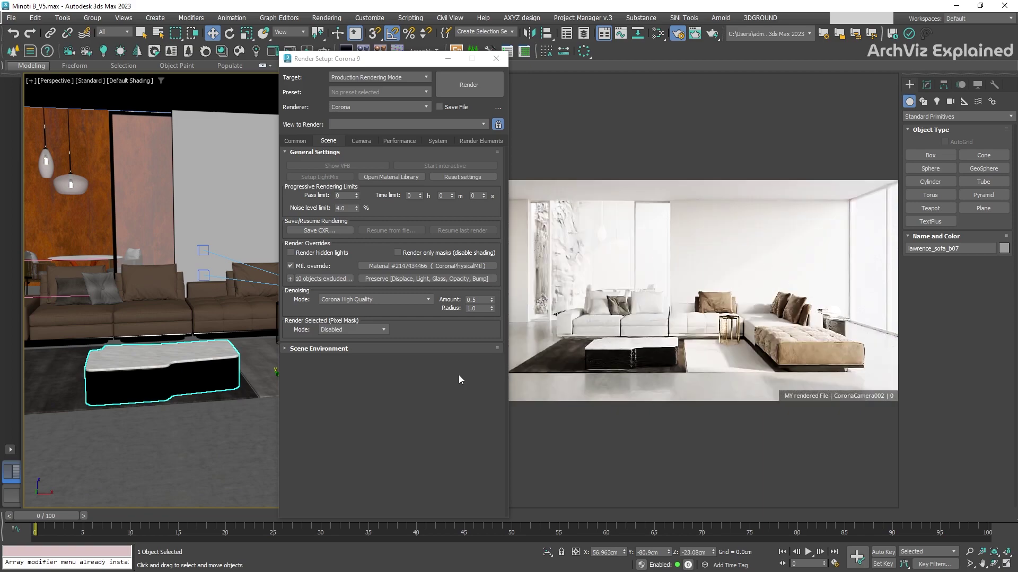
Step: Drag the override CoronaPhysicalMtl into the Slate Material Editor as an instance
left_click(657, 34)
key("F10")
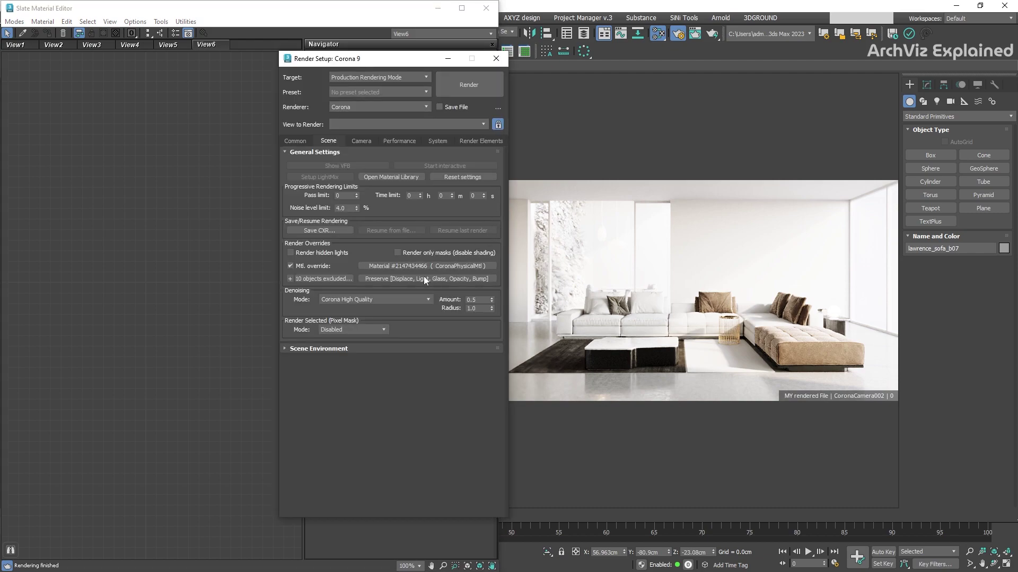
left_click_drag(425, 265, 169, 261)
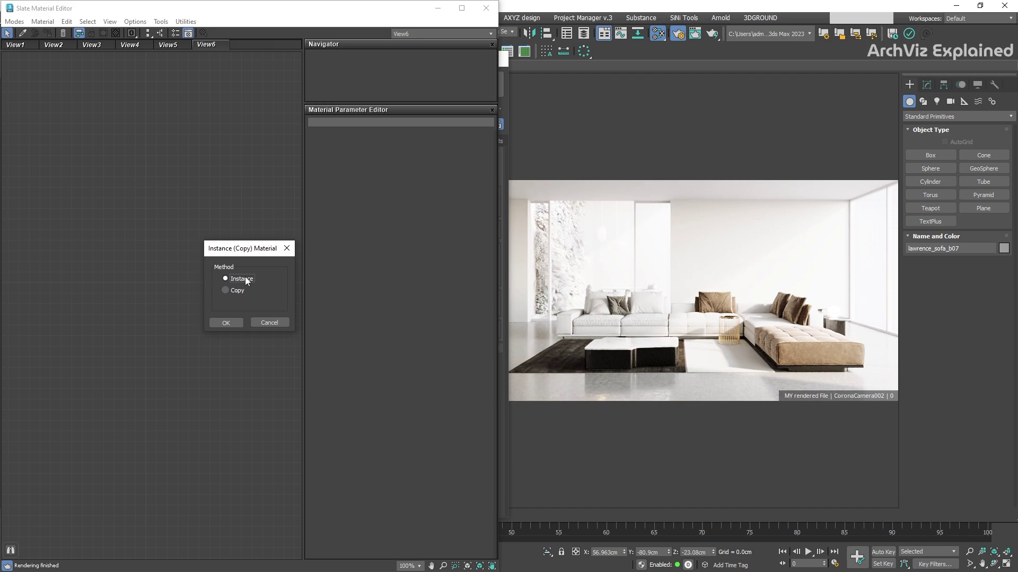
left_click(226, 323)
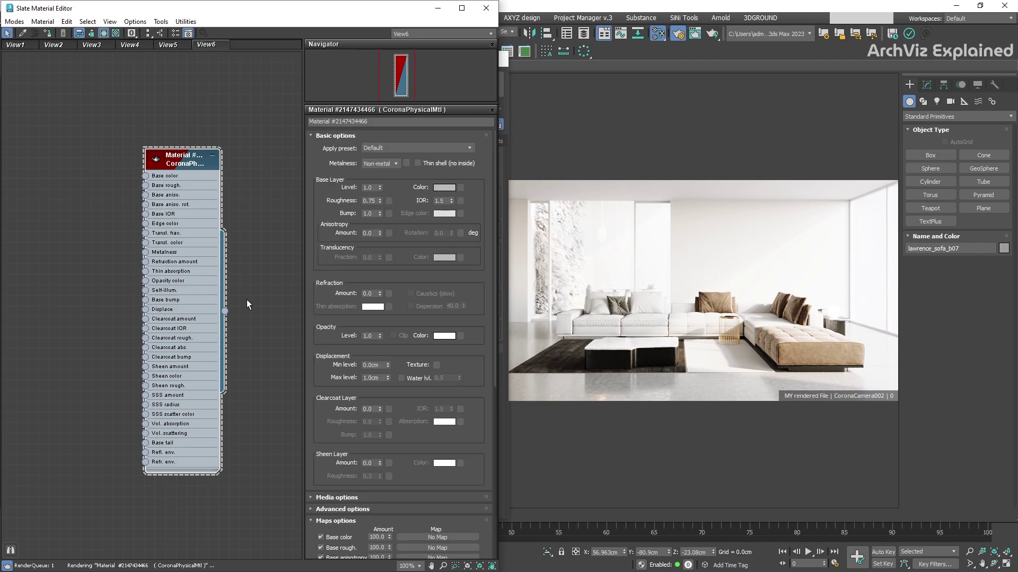
middle_click_drag(247, 300, 284, 302)
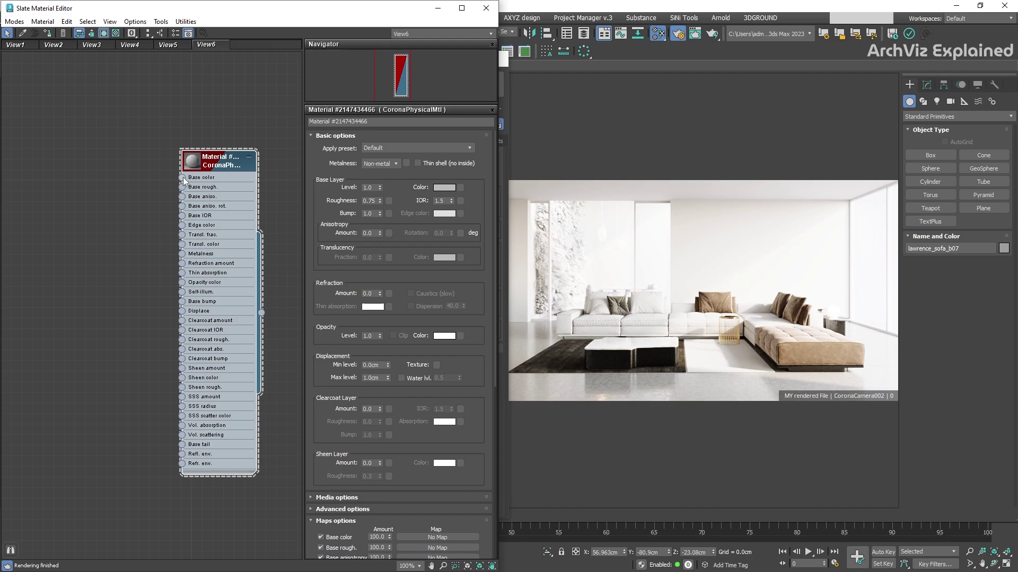
Step: Connect a new CoronaAO map to the override material's Base color input
left_click_drag(155, 191, 131, 184)
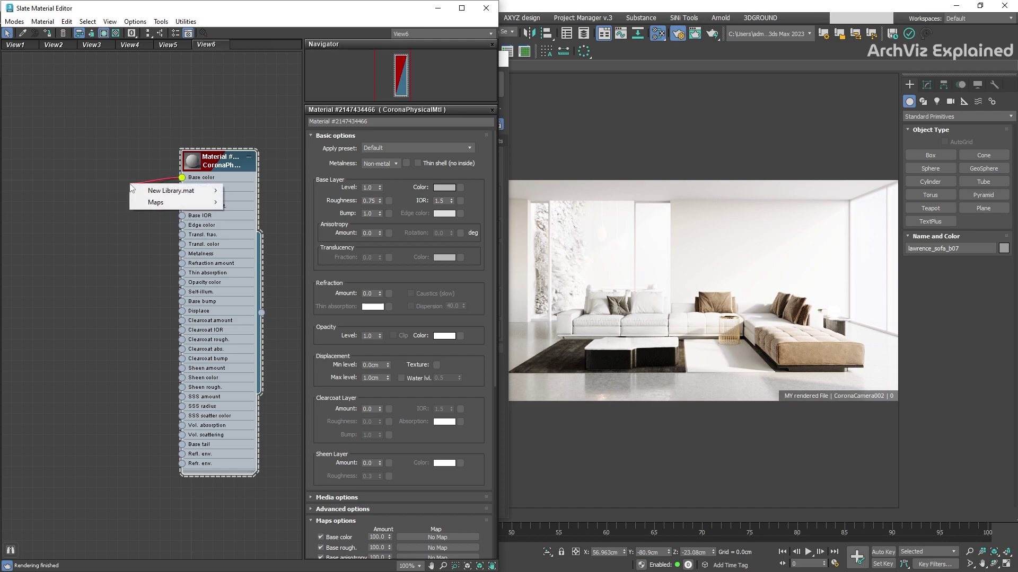
mouse_move(156, 207)
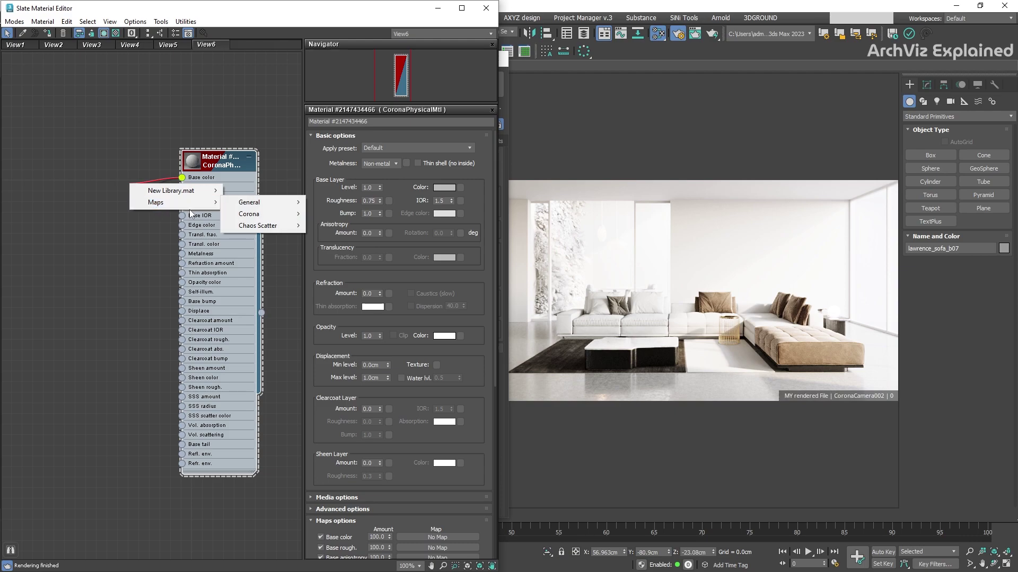
mouse_move(245, 216)
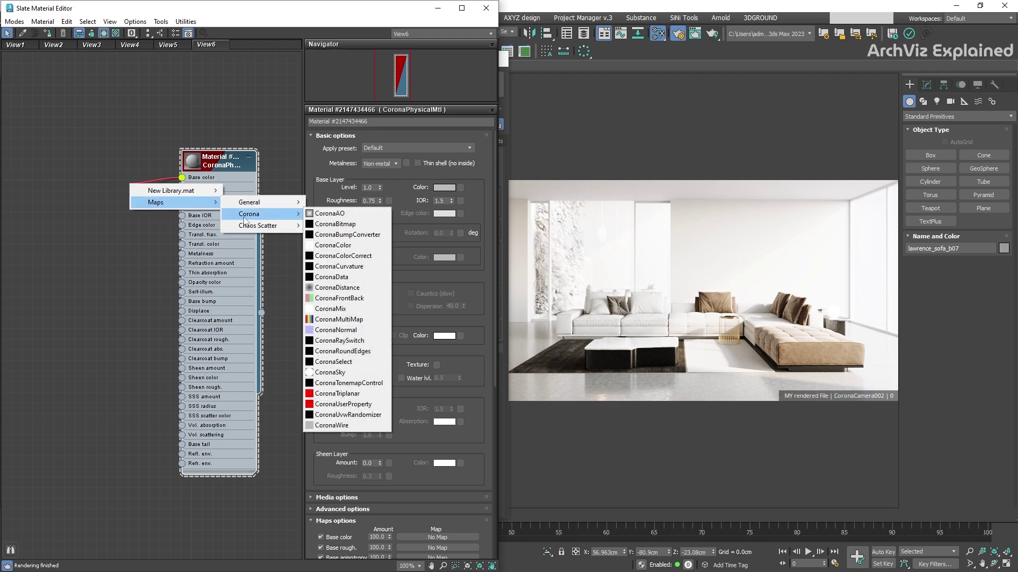
left_click(312, 214)
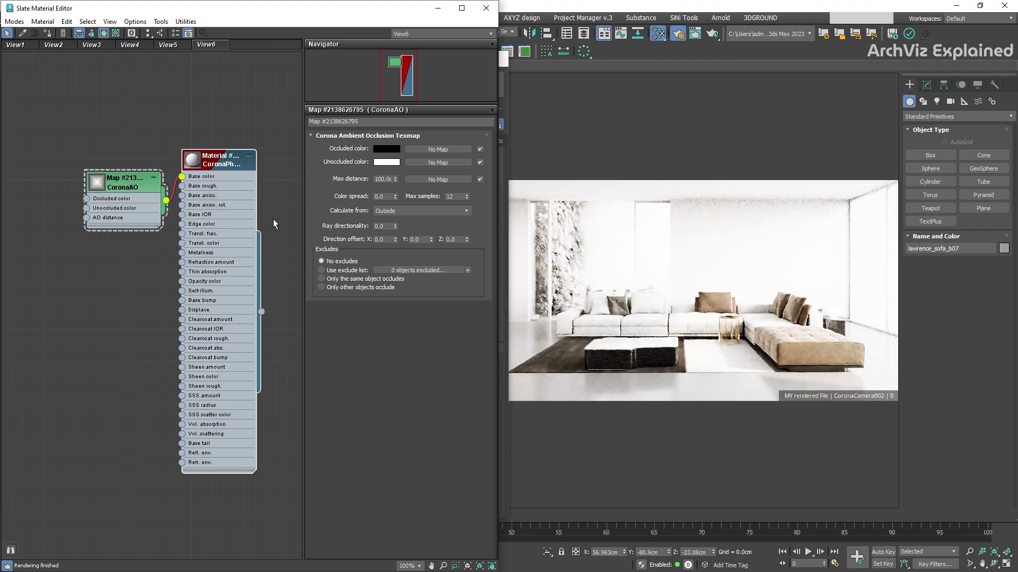
Step: Set the AO occluded colour to grey with HSV Value 100
left_click(386, 148)
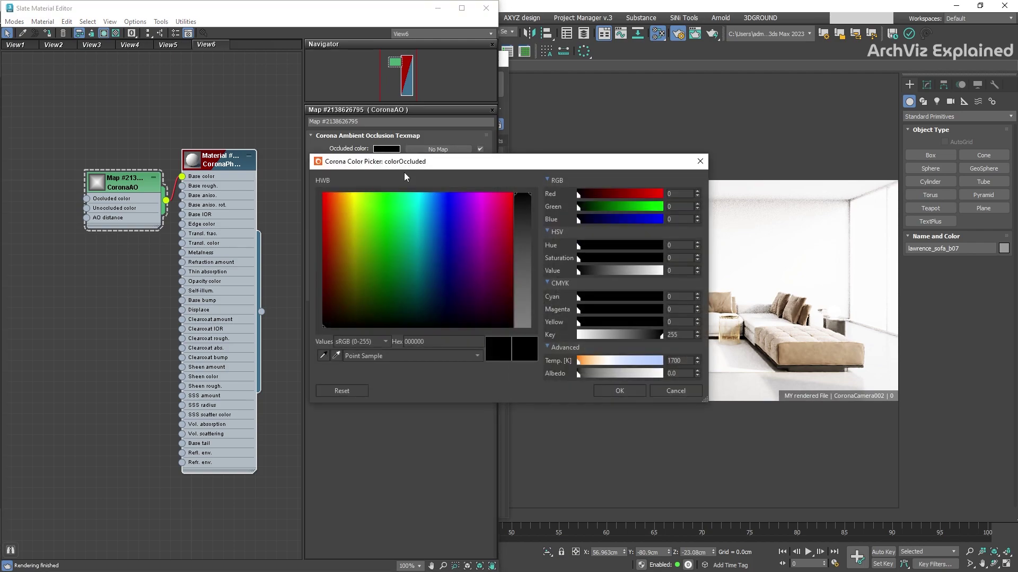
double_click(674, 270)
type("100")
key("Return")
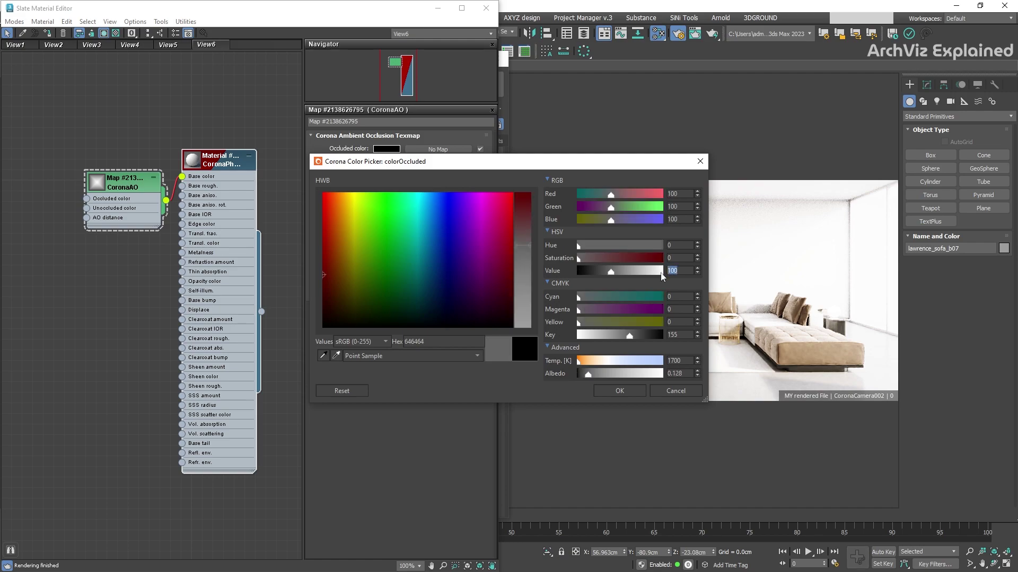
left_click(619, 390)
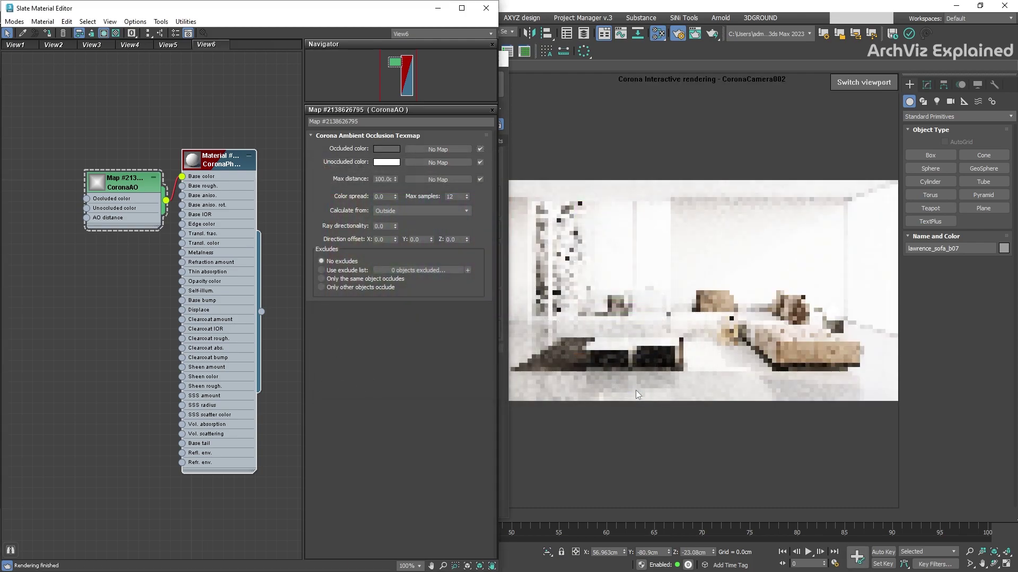
Step: Set the AO unoccluded colour to a lighter grey with Value 185
left_click(380, 162)
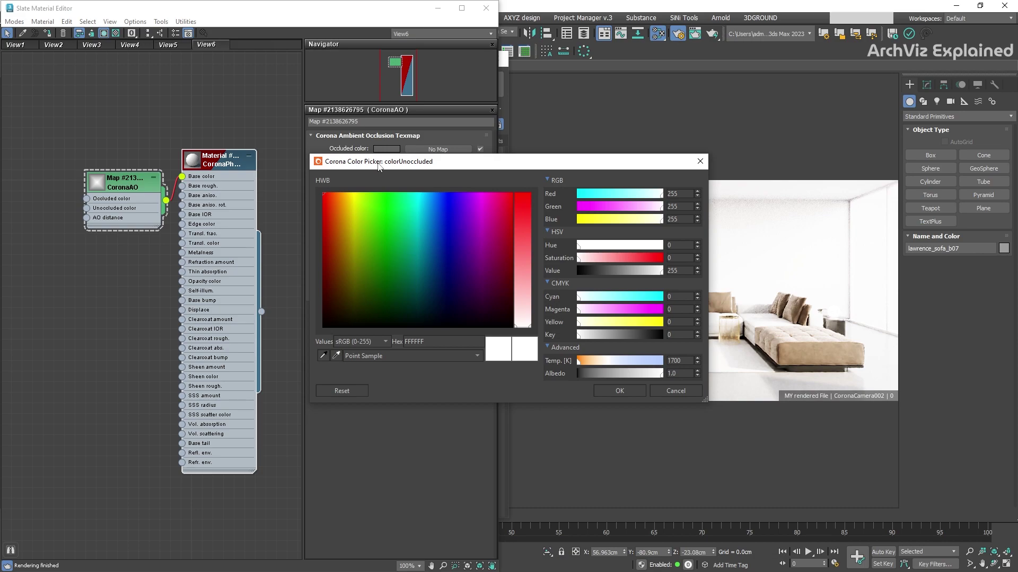
double_click(681, 271)
type("185")
key("Return")
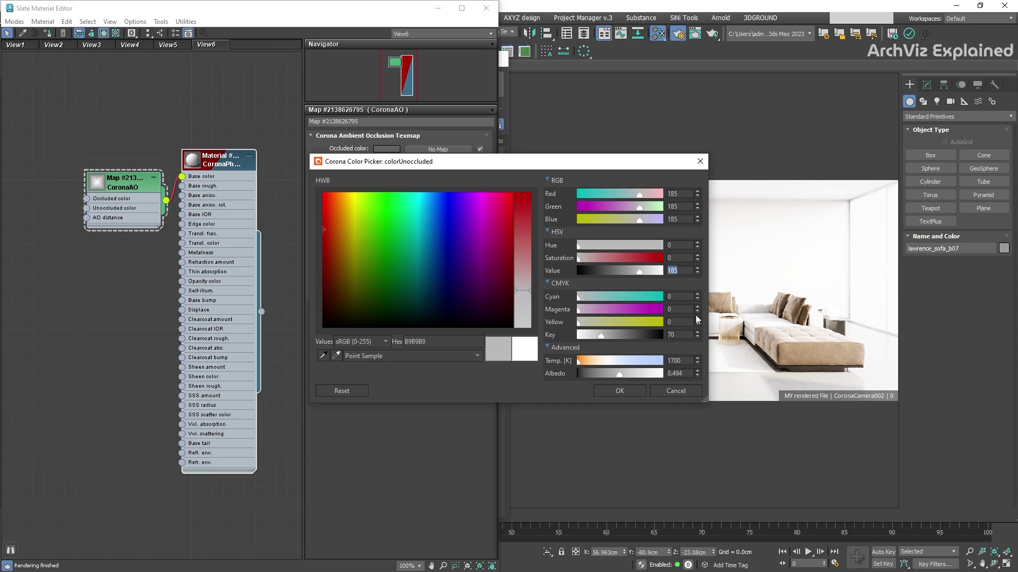
left_click(618, 391)
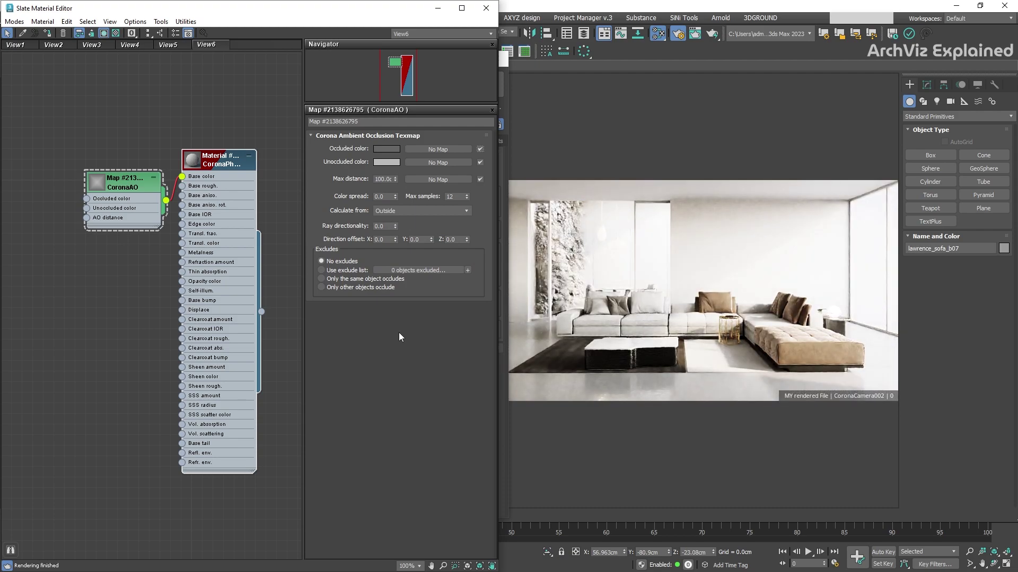
Step: Zero the AO Max distance spinner and enter 15.0cm
right_click(395, 180)
key("Return")
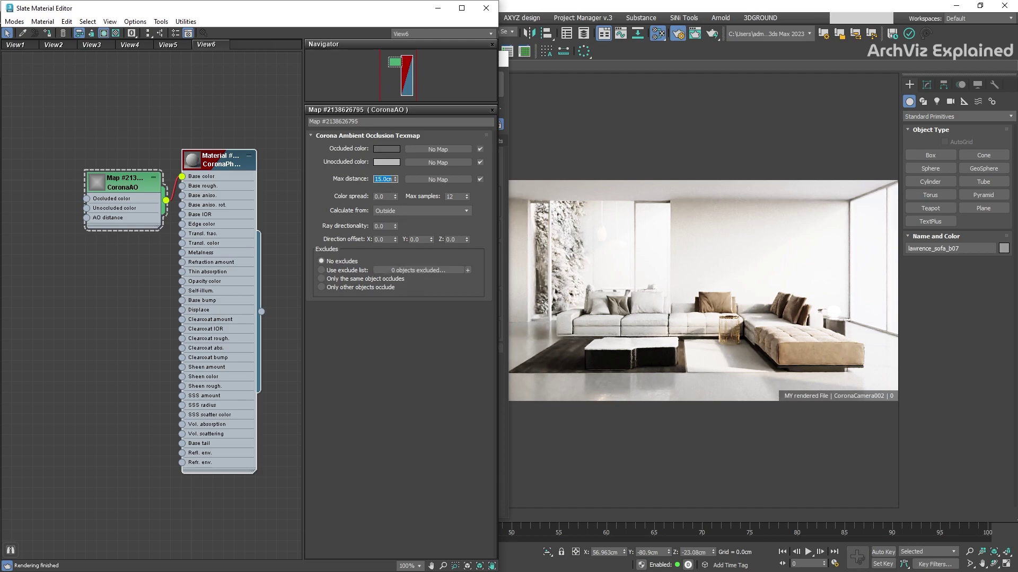